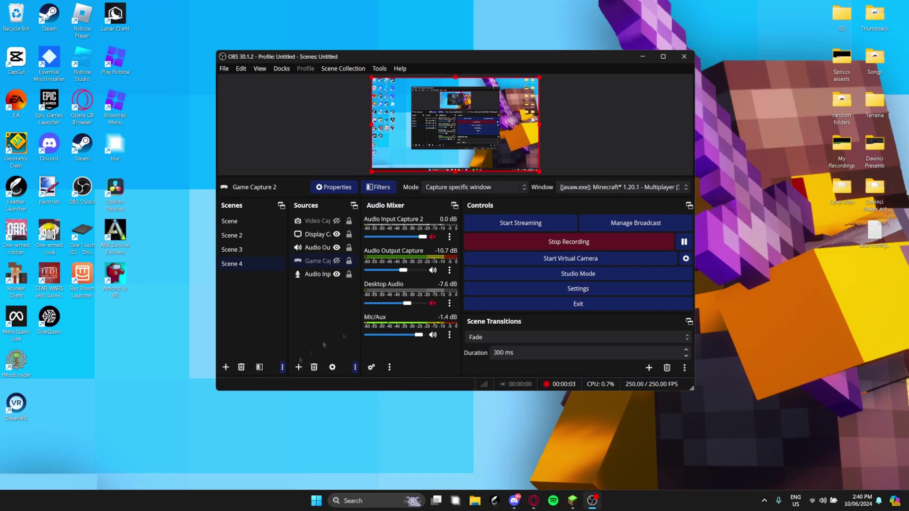
Show the Output page's streaming encoder settings: NVIDIA NVENC H.264, CQP, CQ Level 18
click(578, 289)
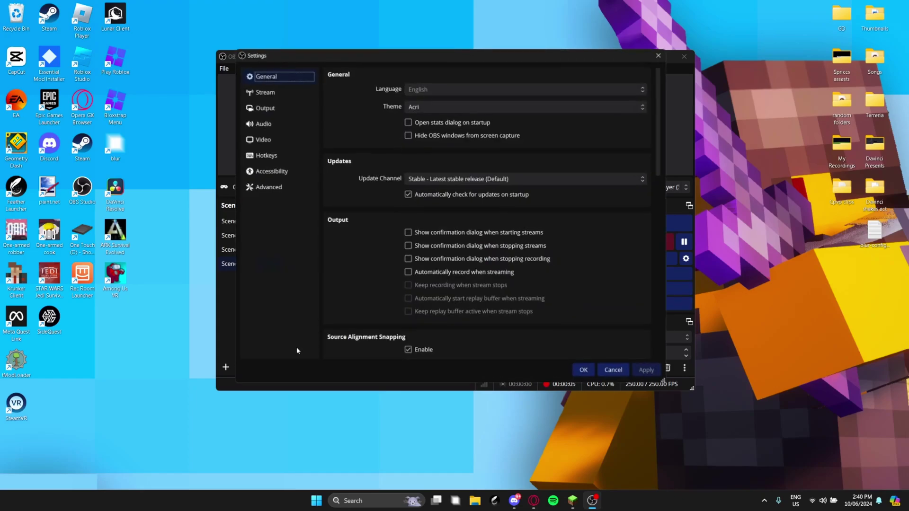
click(279, 109)
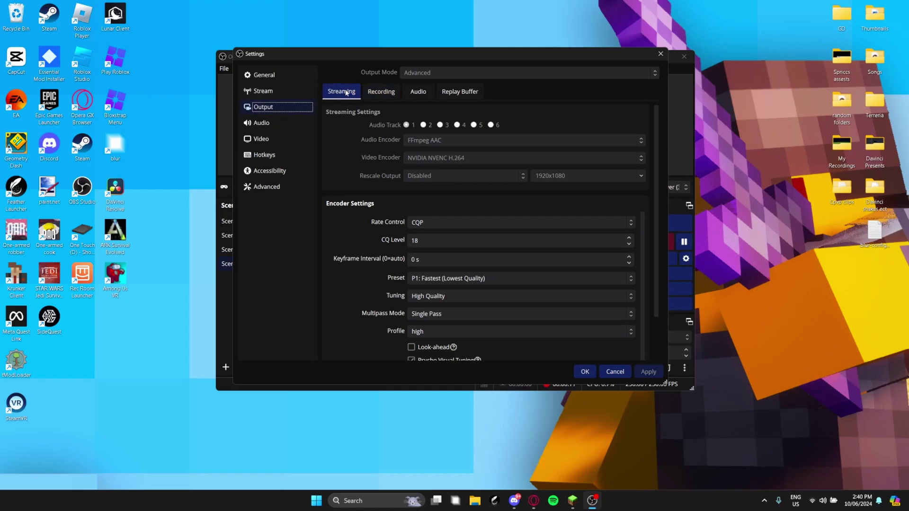
scroll(359, 198, down, 2)
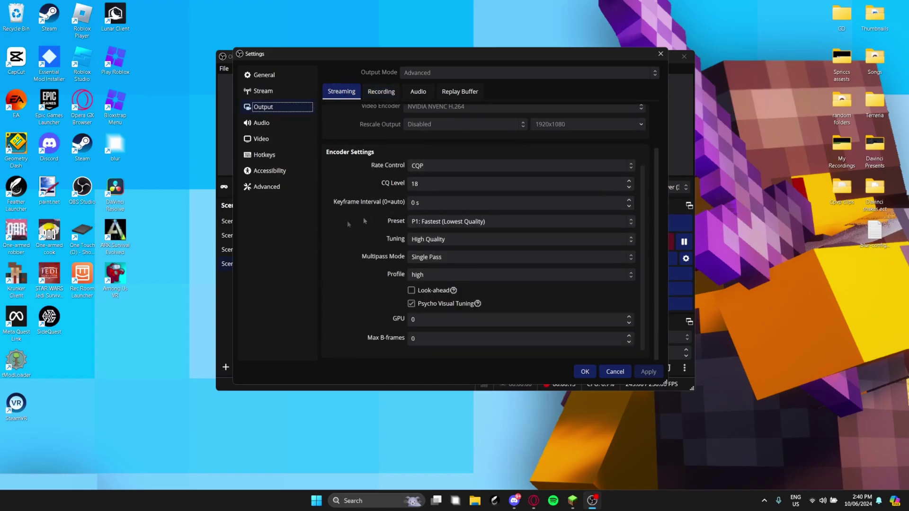
scroll(371, 192, up, 2)
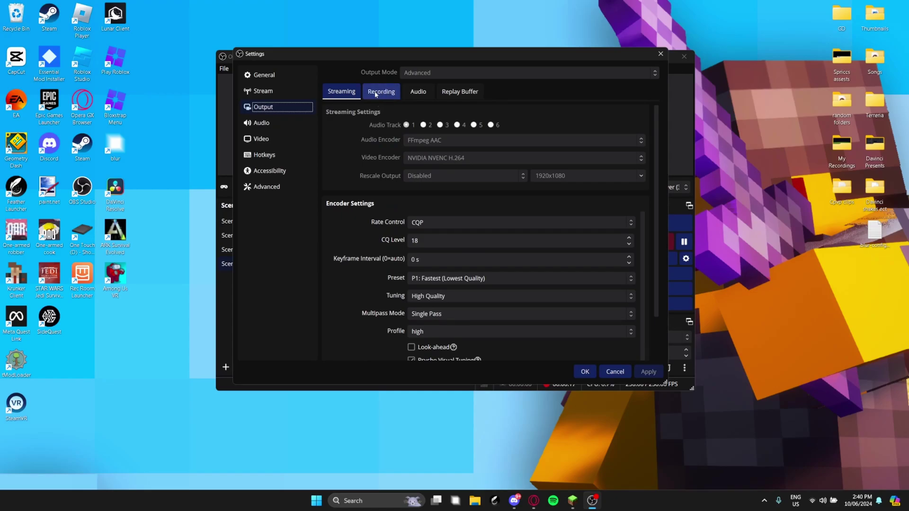
Review the Recording encoder settings, keeping CQP rate control, CQ Level 17 and the P4: Medium preset
click(375, 94)
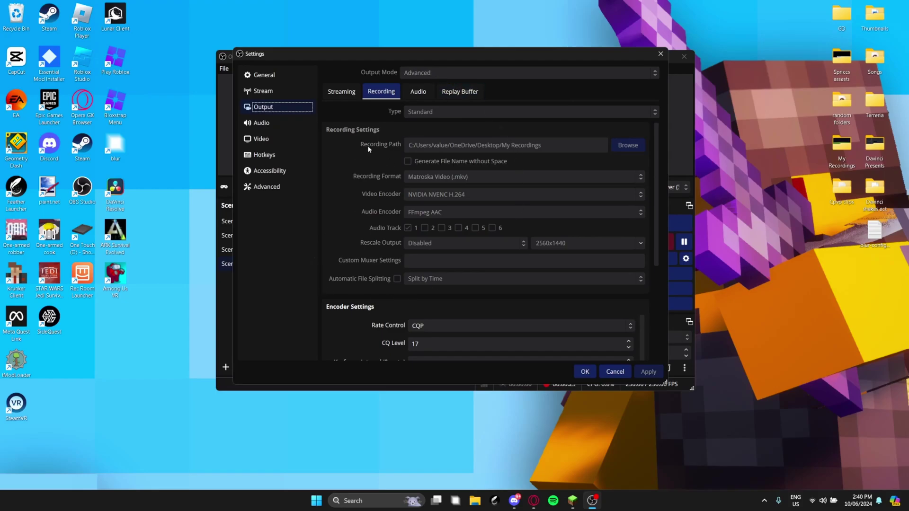
scroll(369, 161, down, 3)
scroll(374, 184, up, 3)
scroll(398, 184, down, 2)
scroll(393, 185, up, 2)
scroll(396, 216, down, 4)
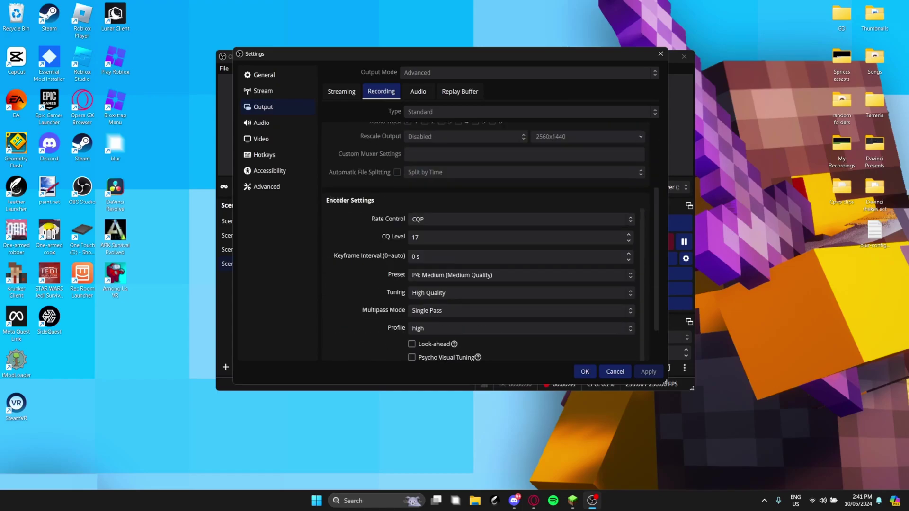
click(433, 220)
click(399, 200)
click(432, 219)
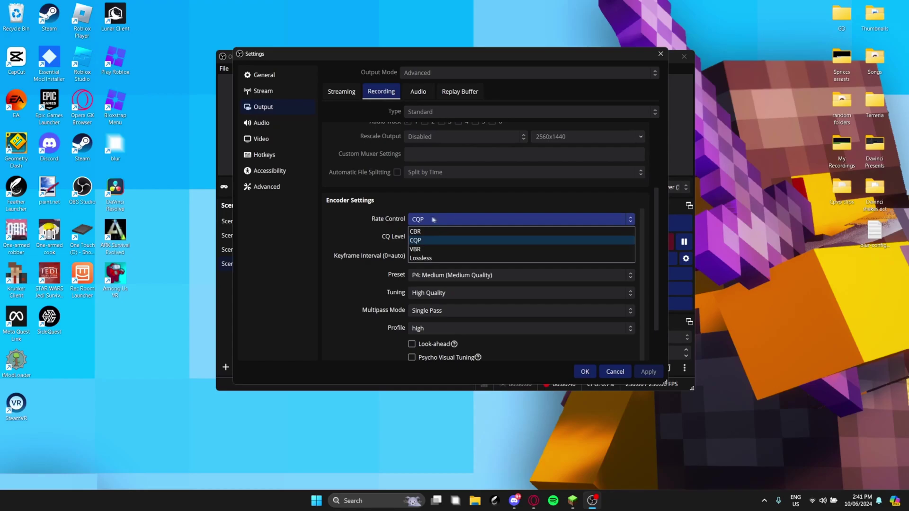
click(358, 194)
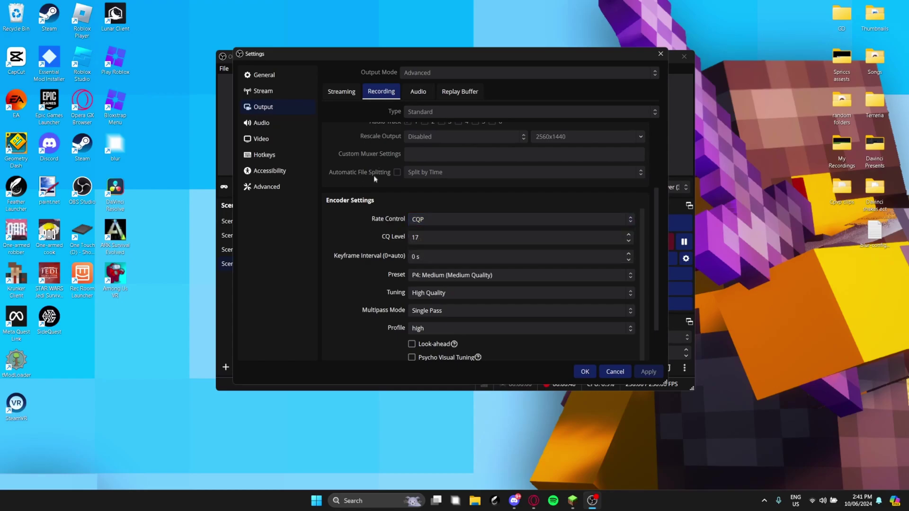
scroll(374, 178, down, 2)
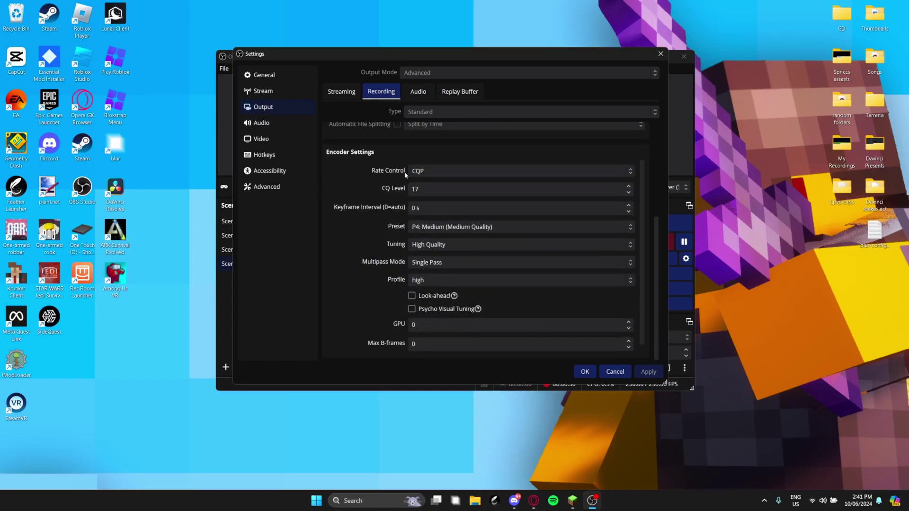
scroll(375, 198, down, 1)
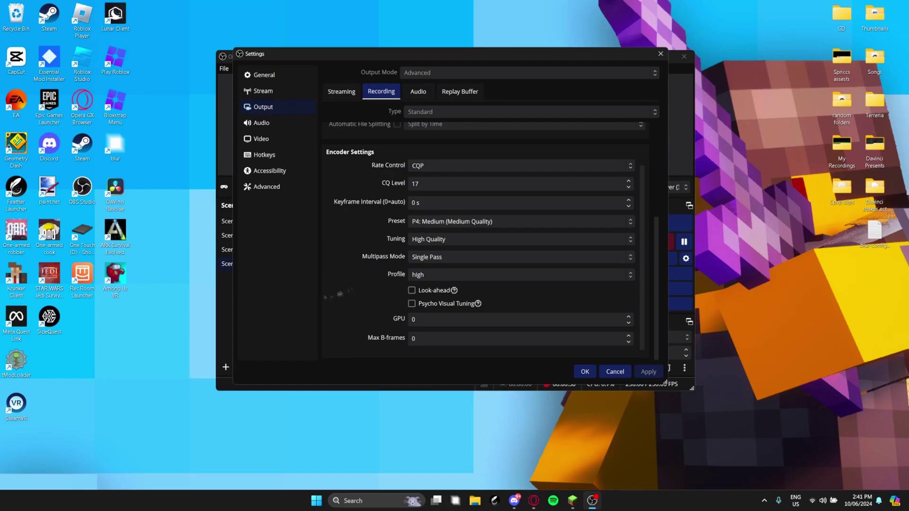
Switch to the Video settings showing 1920x1080 resolution at 250 fps
click(264, 141)
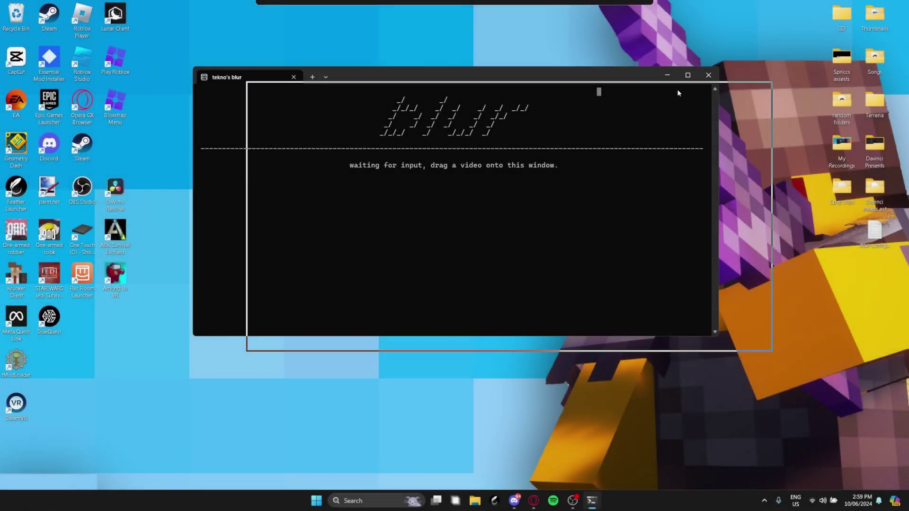
Move the tekno's blur console aside and minimize it
drag(626, 77, 621, 87)
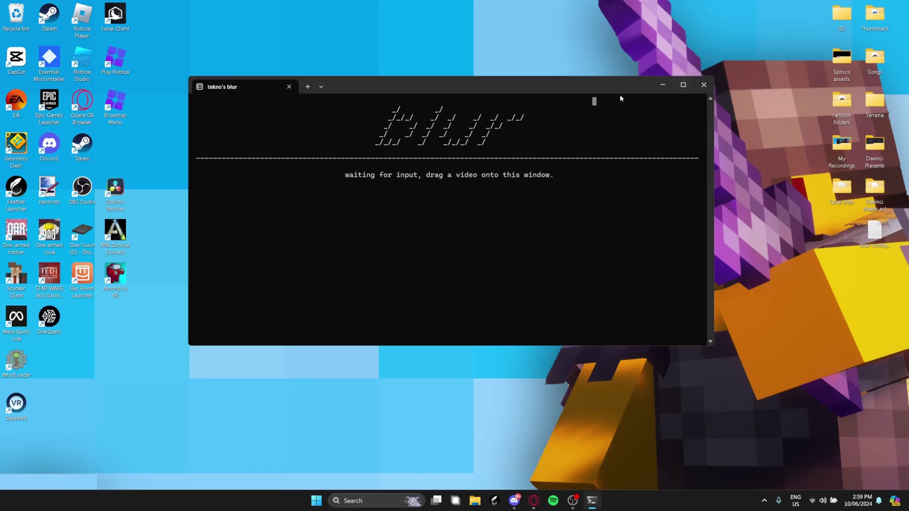
click(664, 85)
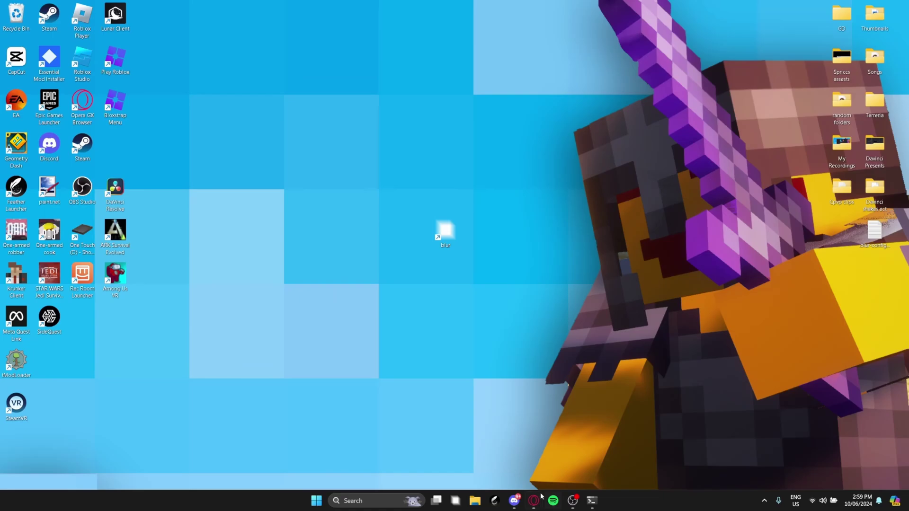
Return to the blur v1.8 release page and save blur-installer.exe into Downloads
mouse_move(540, 499)
click(580, 452)
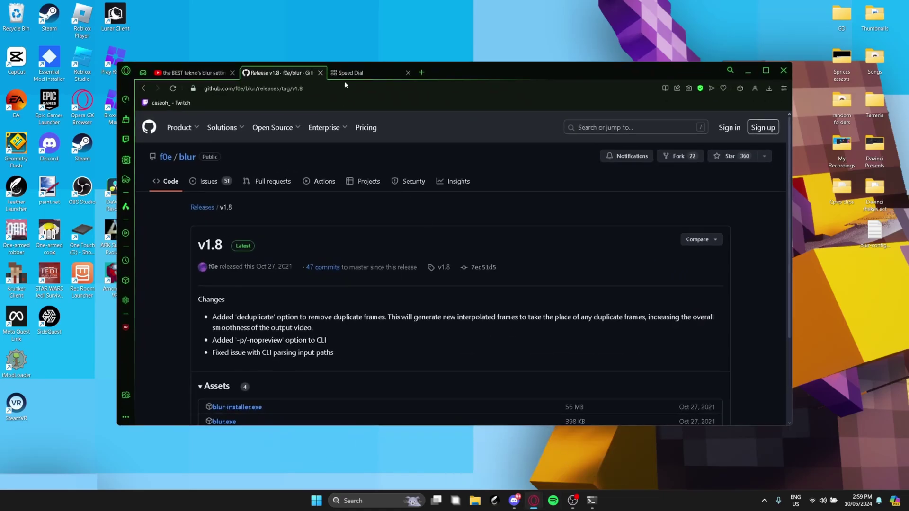
drag(468, 79, 507, 39)
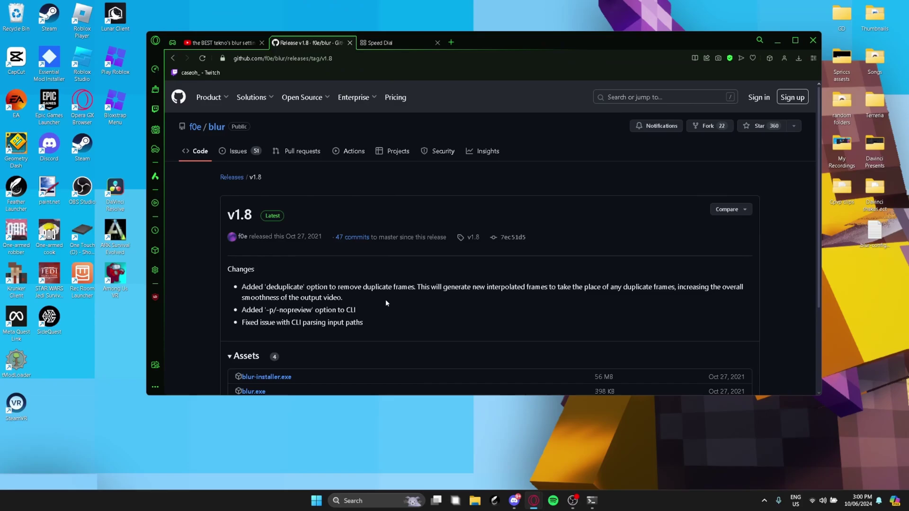
scroll(385, 302, down, 3)
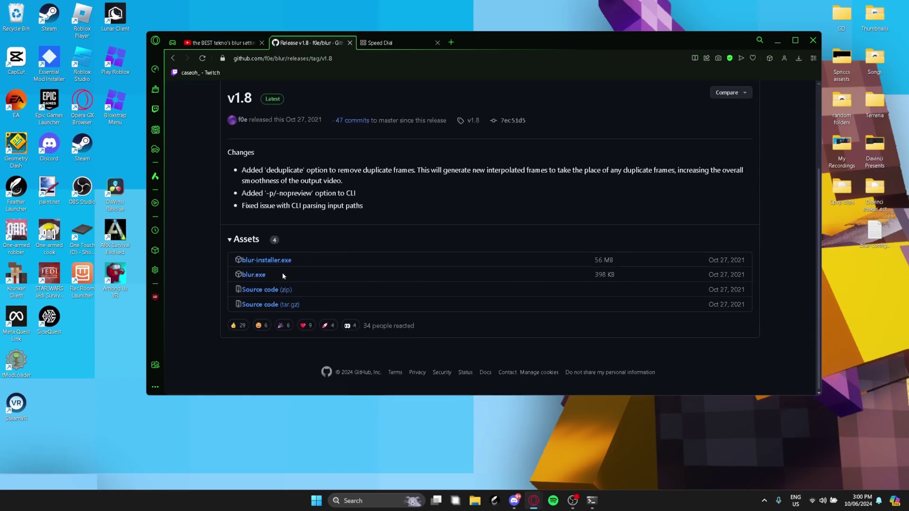
click(277, 261)
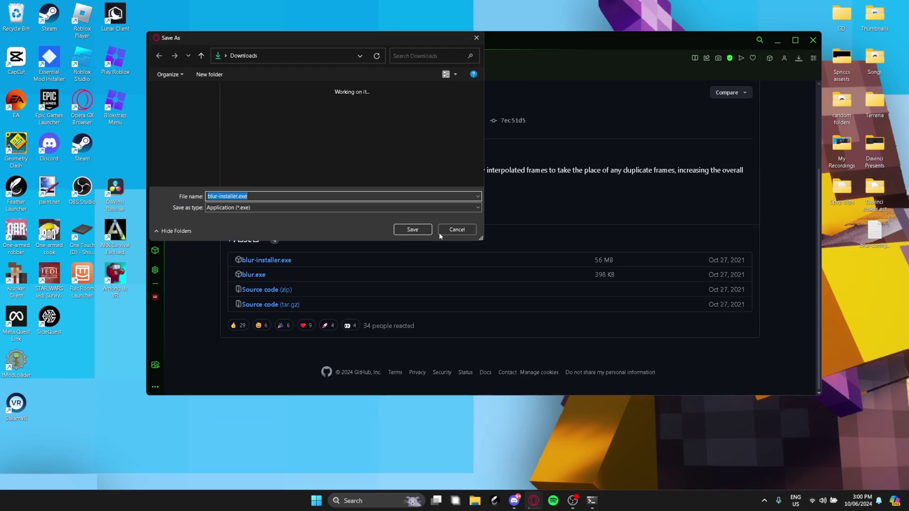
click(411, 228)
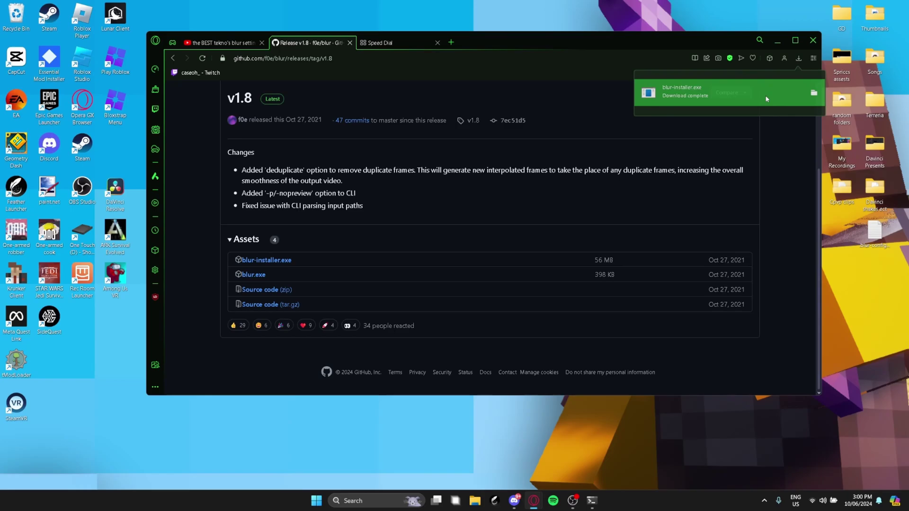
Run blur-installer.exe with the standard components and a desktop shortcut, letting setup close blur.exe
click(757, 101)
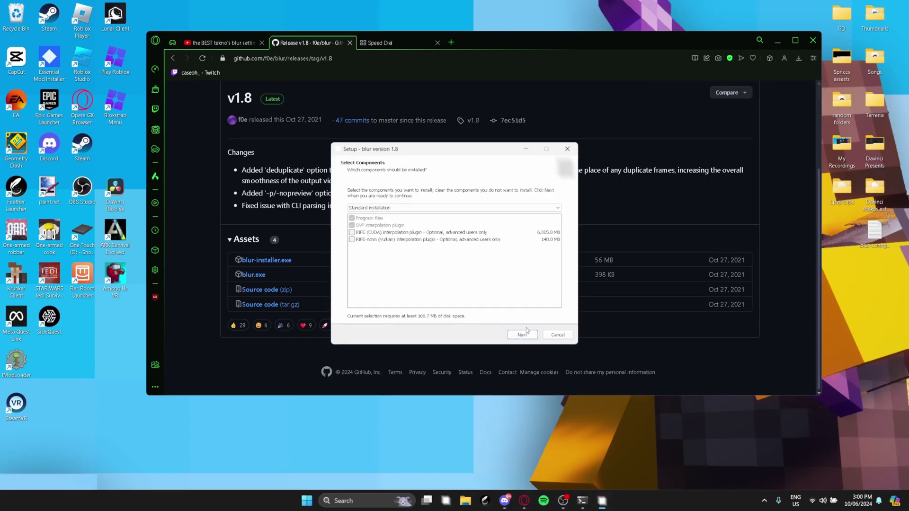
click(525, 337)
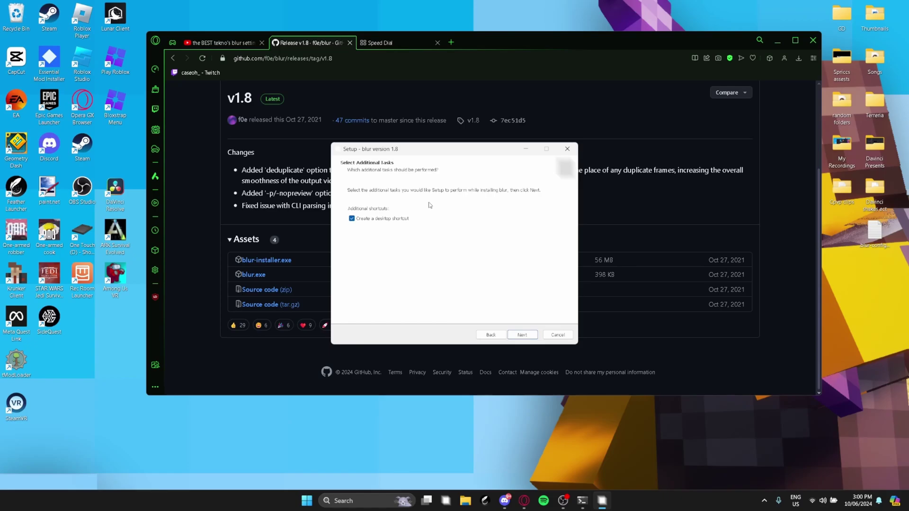
click(522, 334)
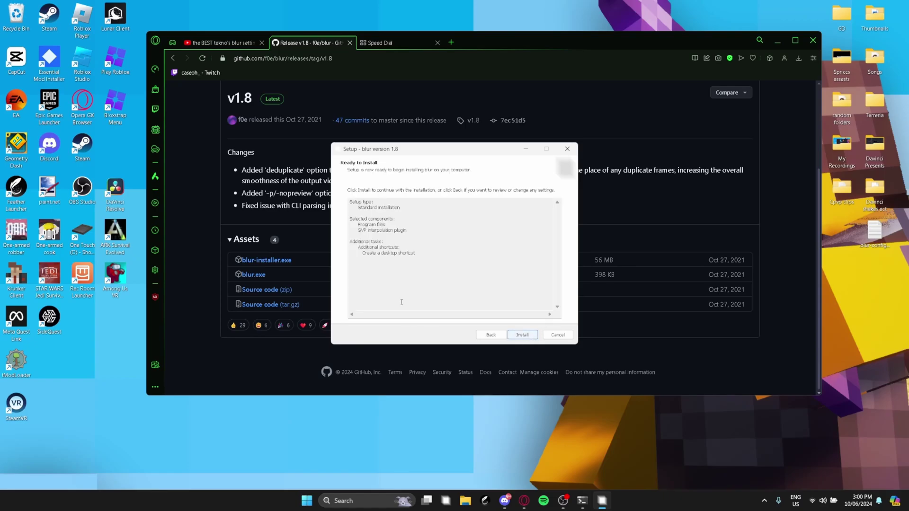
click(522, 334)
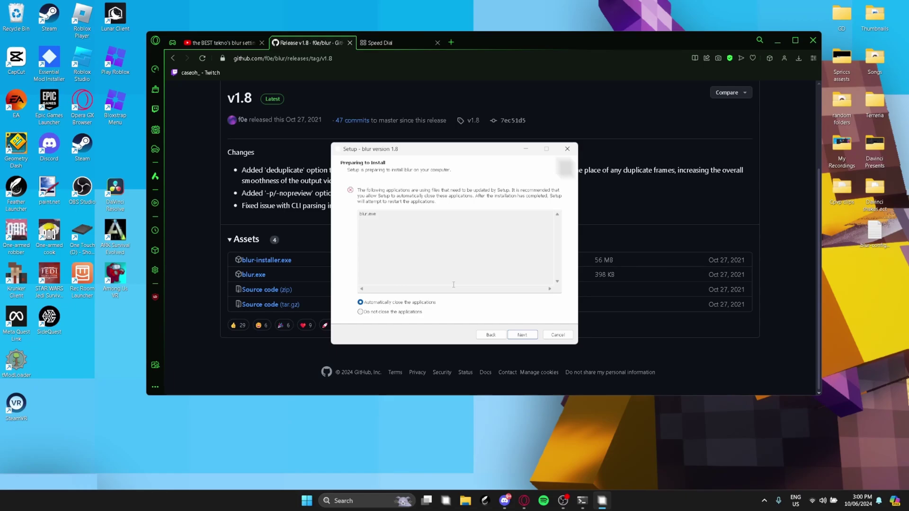
click(522, 335)
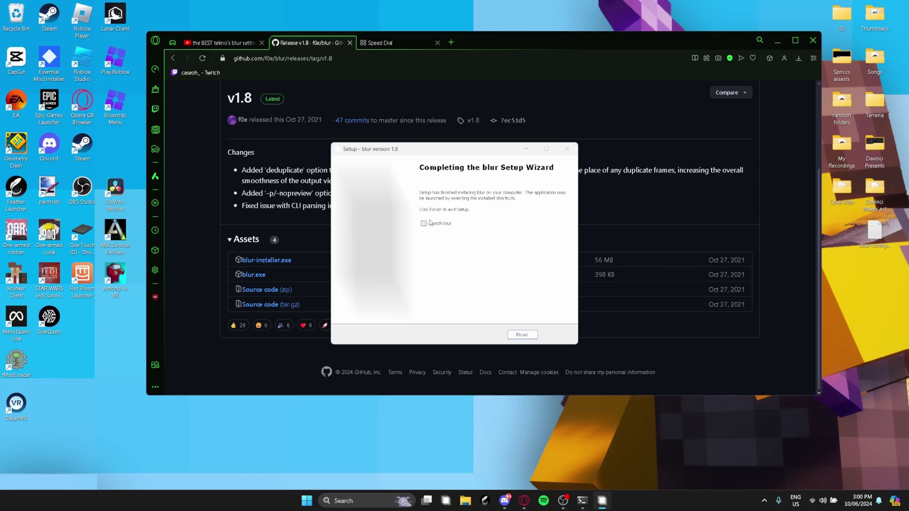
Finish setup, close the blur console that opens, and minimize the browser
click(586, 499)
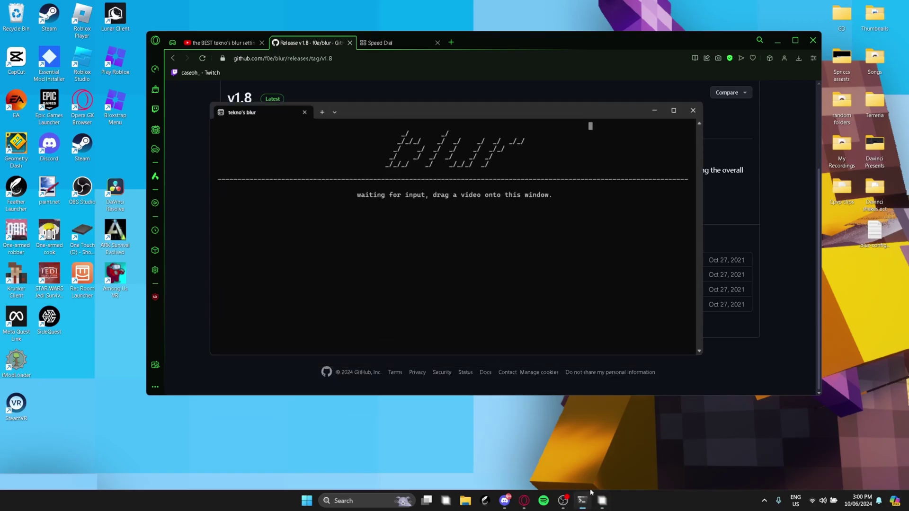
click(688, 86)
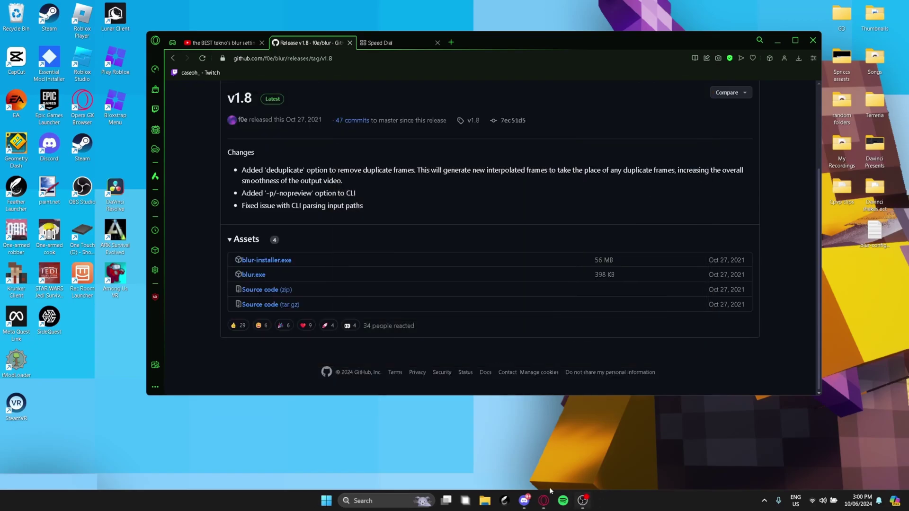
click(776, 40)
Launch tekno's blur from its desktop shortcut and start Notepad via the Start search
double_click(450, 236)
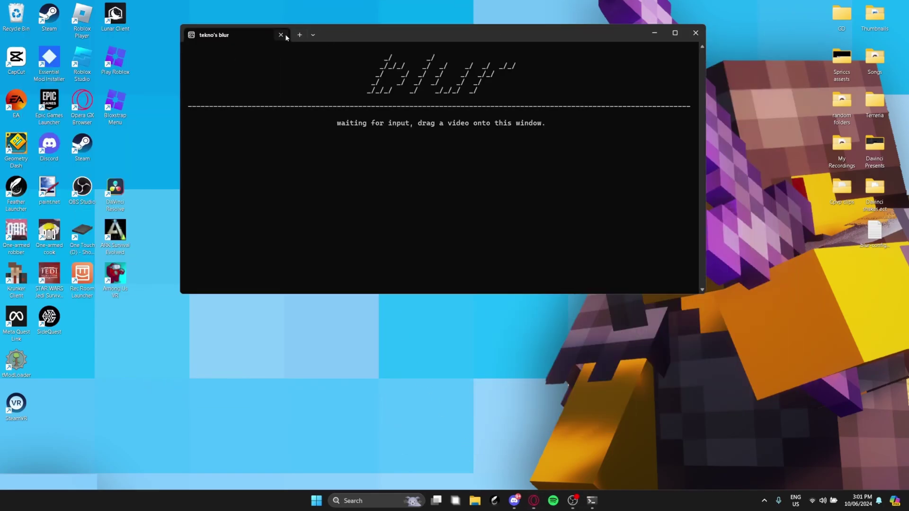
key(super)
text(notepad)
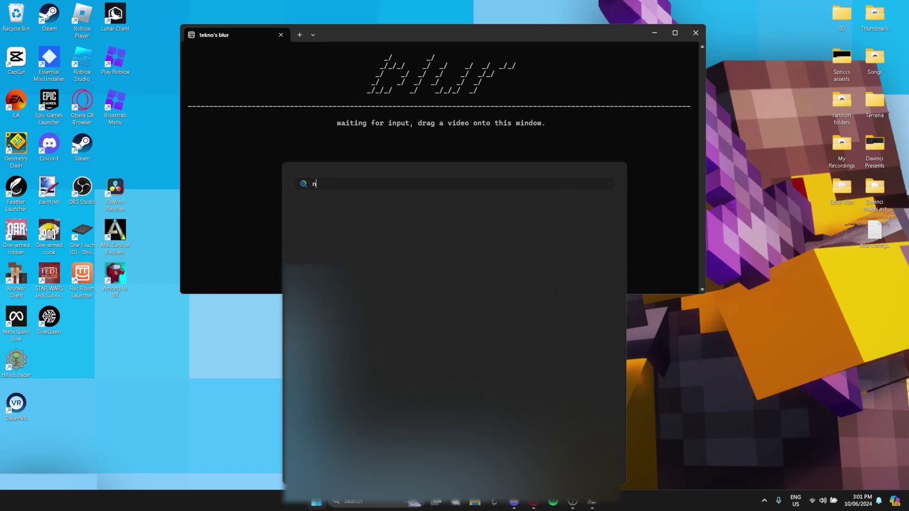
click(364, 255)
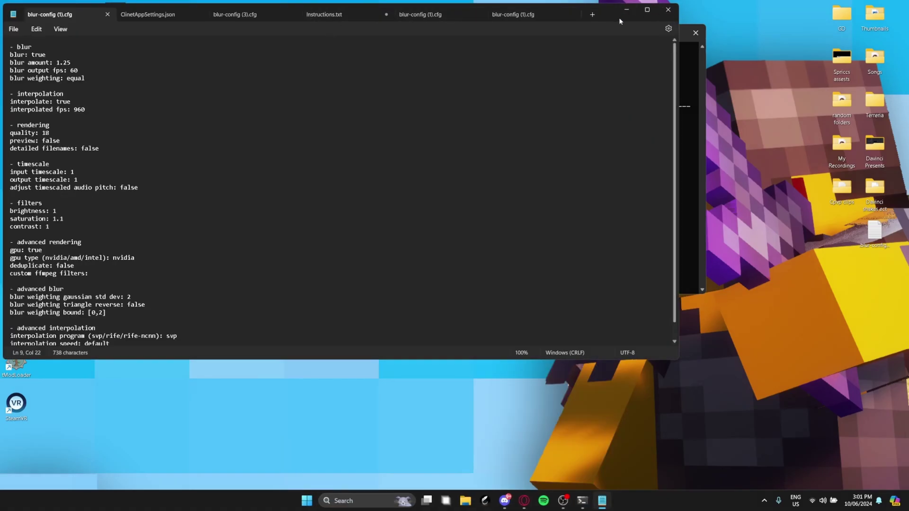
Close the duplicate blur-config (1).cfg tab, keeping blur-config (3).cfg, and bring Opera back up
drag(619, 21, 671, 24)
click(648, 24)
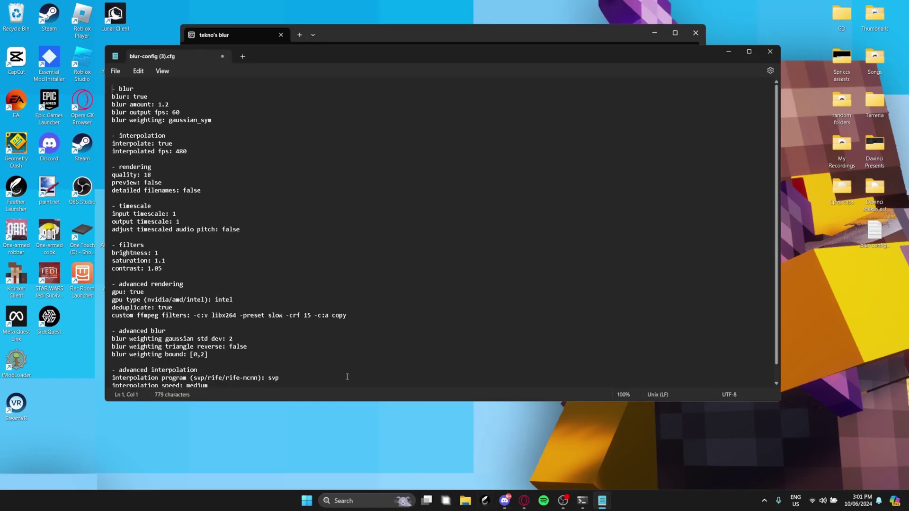
scroll(536, 341, down, 1)
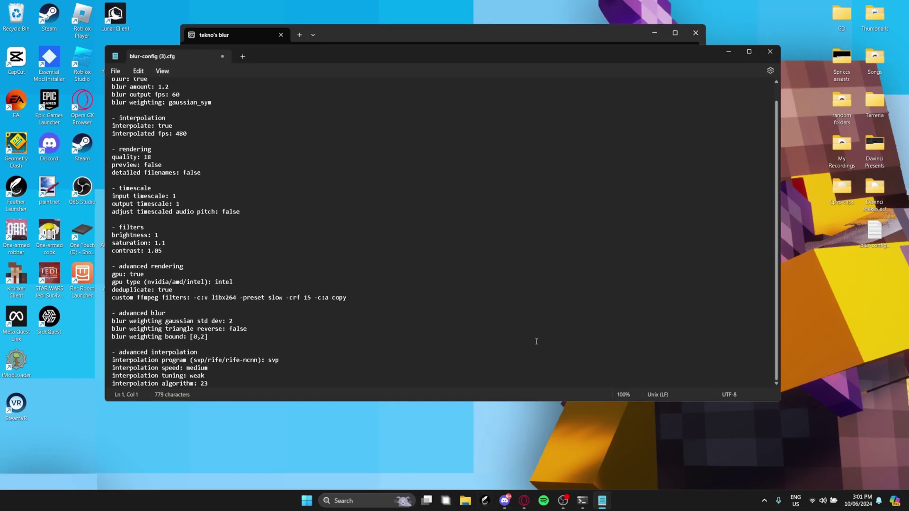
click(530, 500)
Switch to the YouTube tab and play the tekno's blur settings video
click(528, 472)
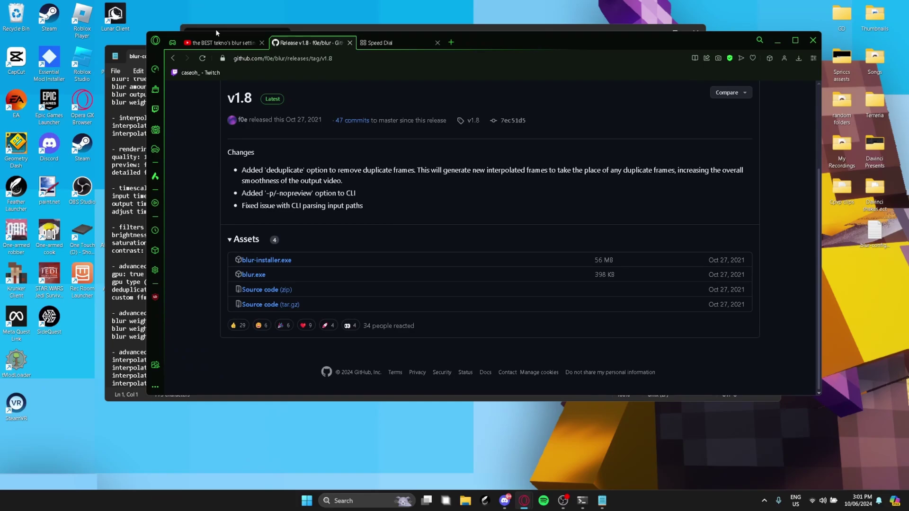
click(223, 43)
scroll(360, 293, up, 2)
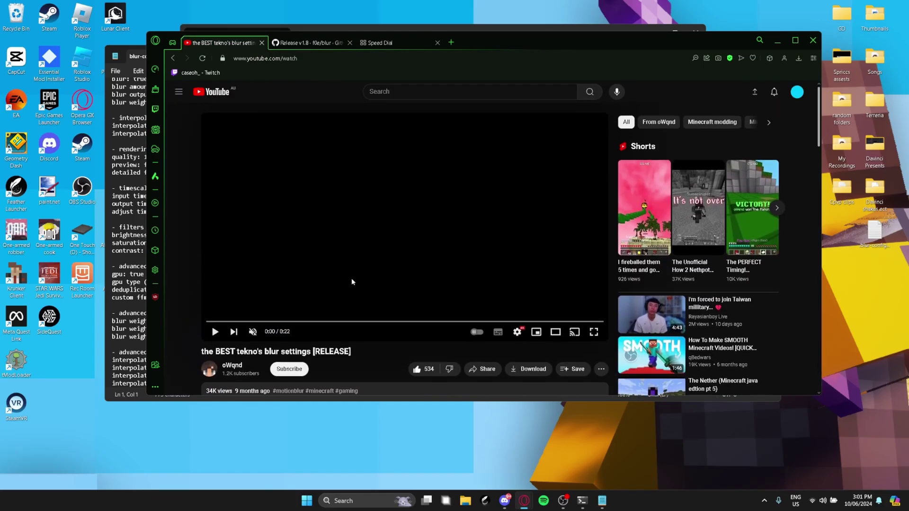
click(345, 283)
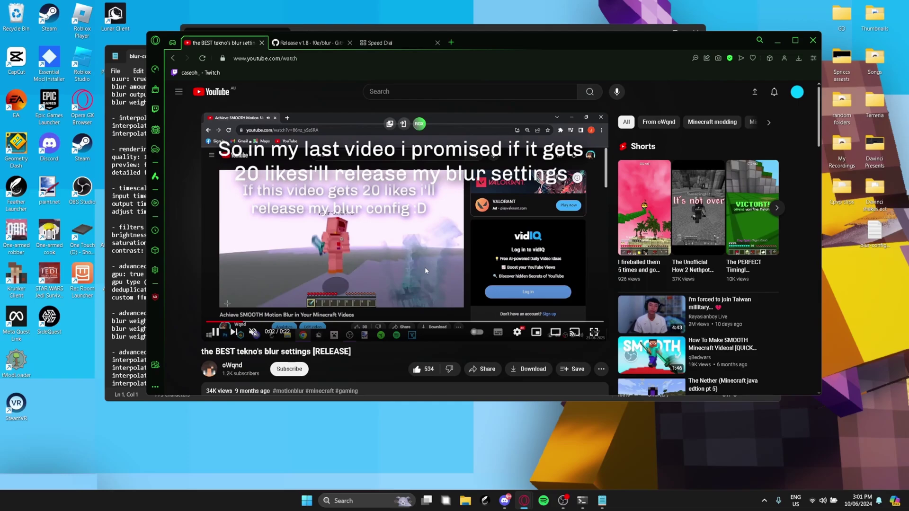
Expand the video description to view its download links, then minimize the browser
scroll(341, 279, down, 5)
click(348, 179)
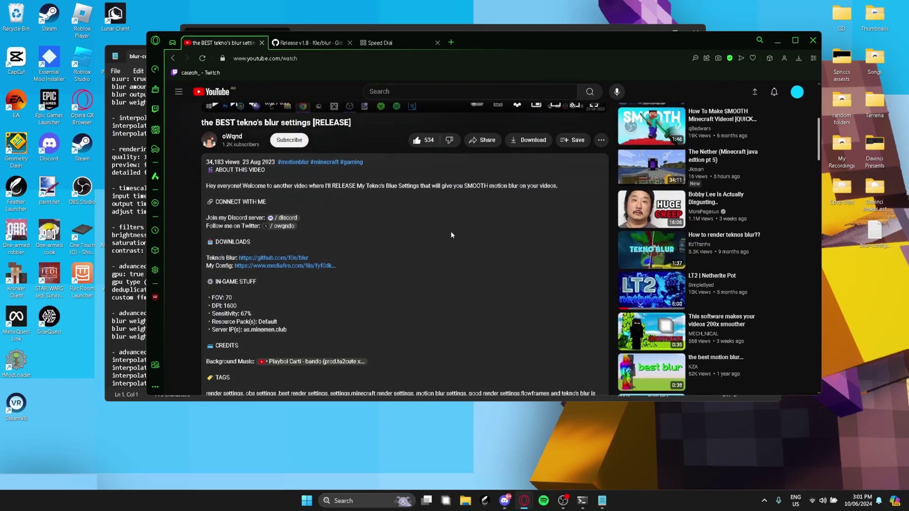
scroll(348, 189, up, 3)
click(777, 42)
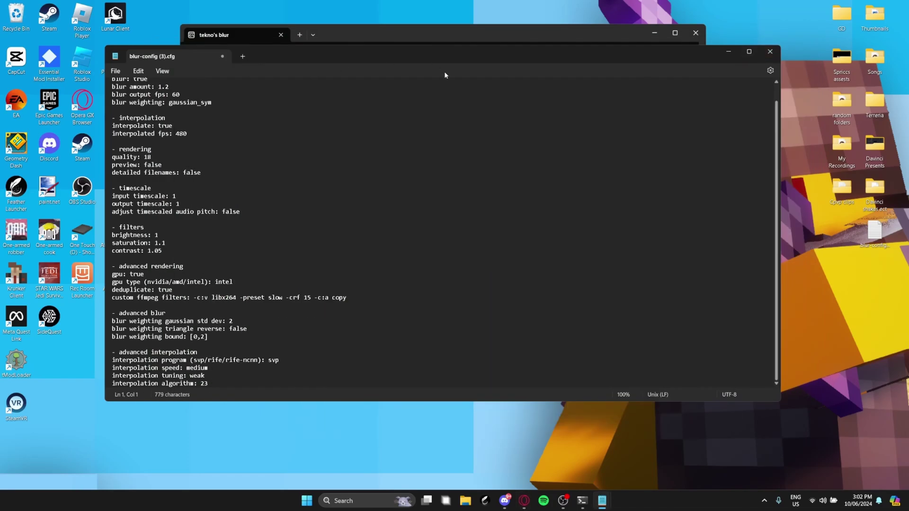
Look over blur-config (3).cfg, then close Notepad, saving the config changes
scroll(189, 104, up, 1)
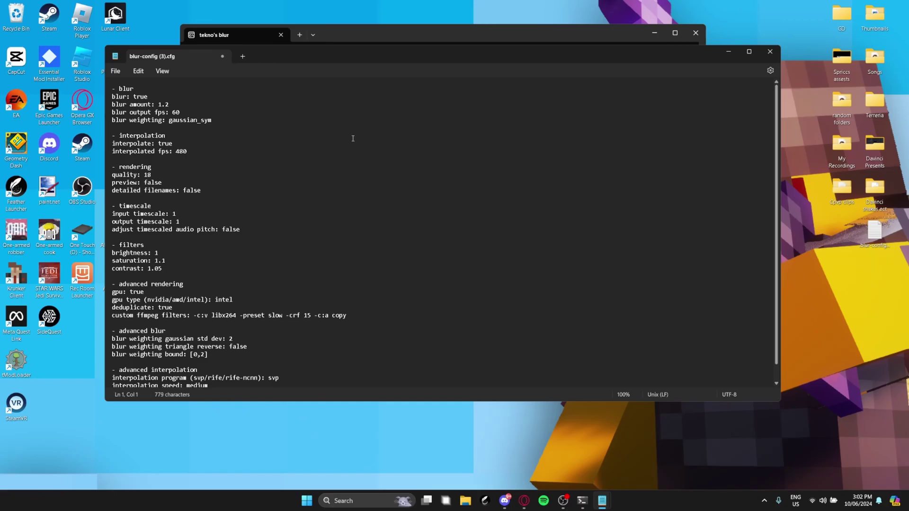
scroll(359, 161, down, 1)
scroll(388, 284, up, 1)
scroll(411, 148, down, 1)
scroll(374, 132, up, 1)
scroll(403, 135, down, 1)
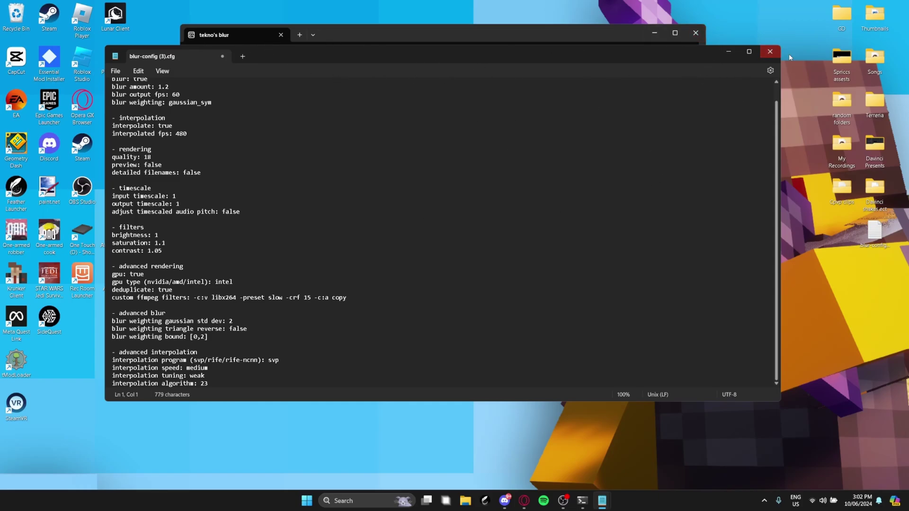
click(116, 71)
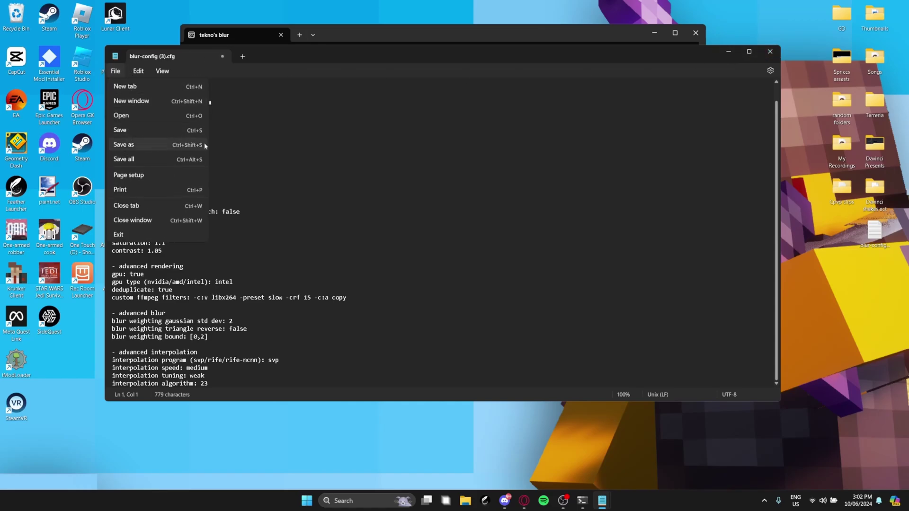
click(769, 51)
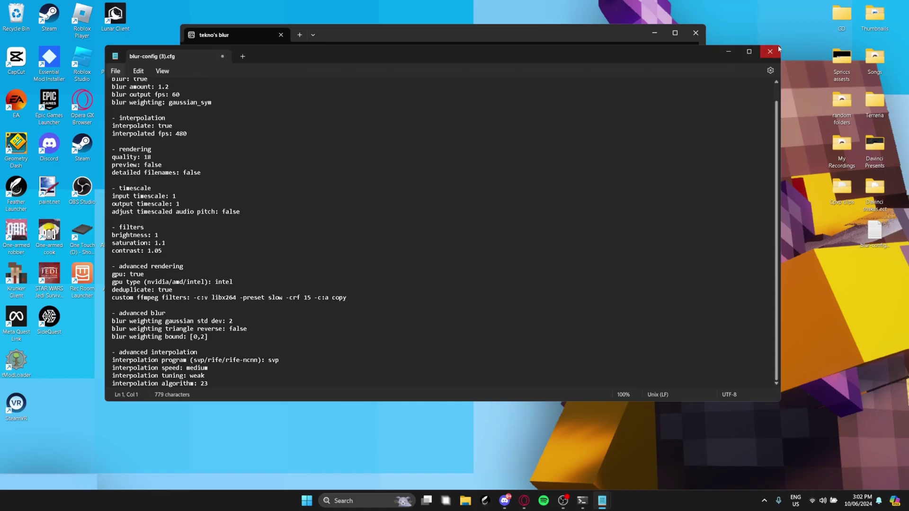
click(382, 252)
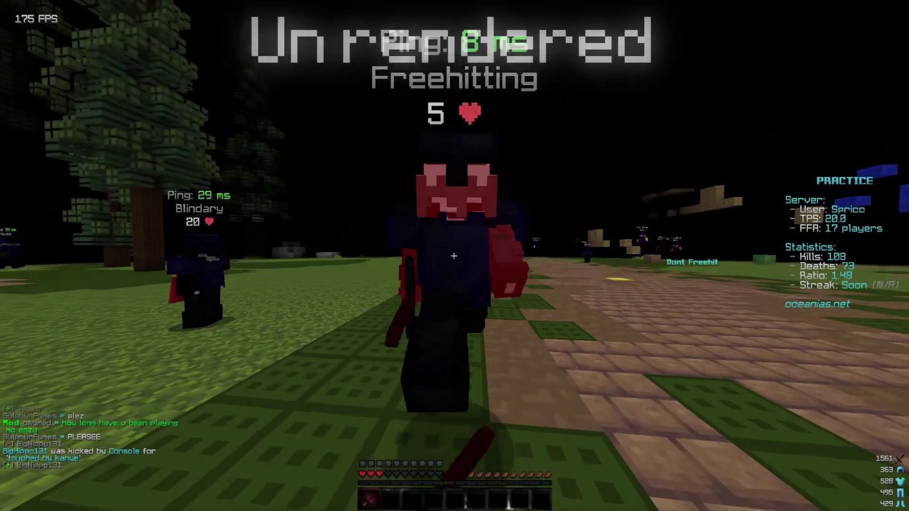
Play the unrendered PvP clip, striking opponents with the sword until one is killed
click(454, 255)
click(453, 256)
click(454, 255)
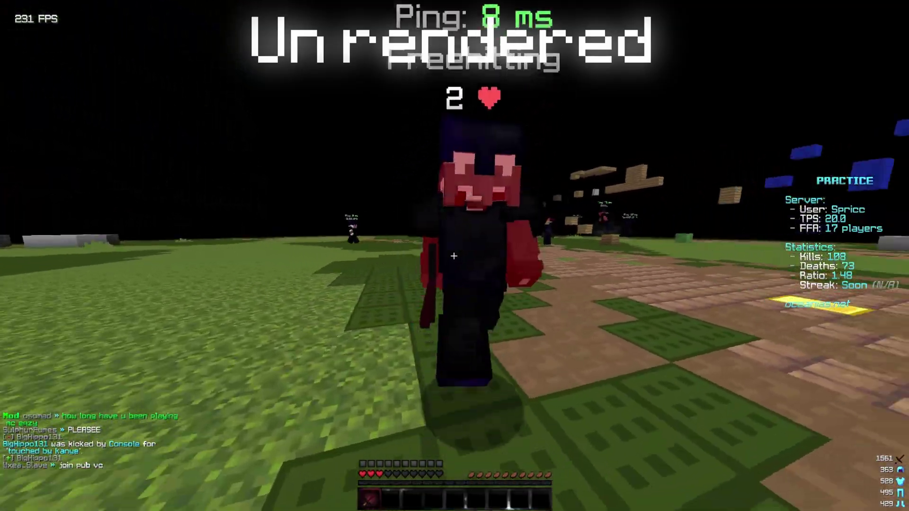
click(453, 256)
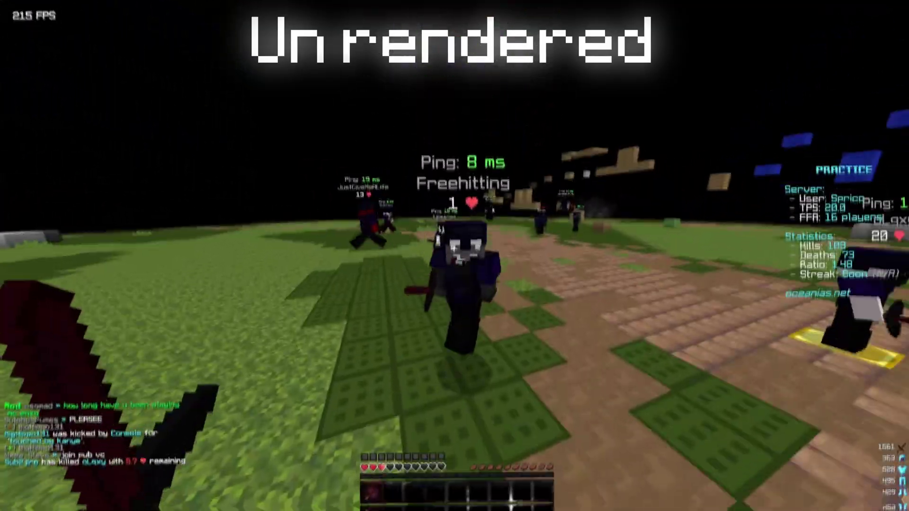
click(454, 256)
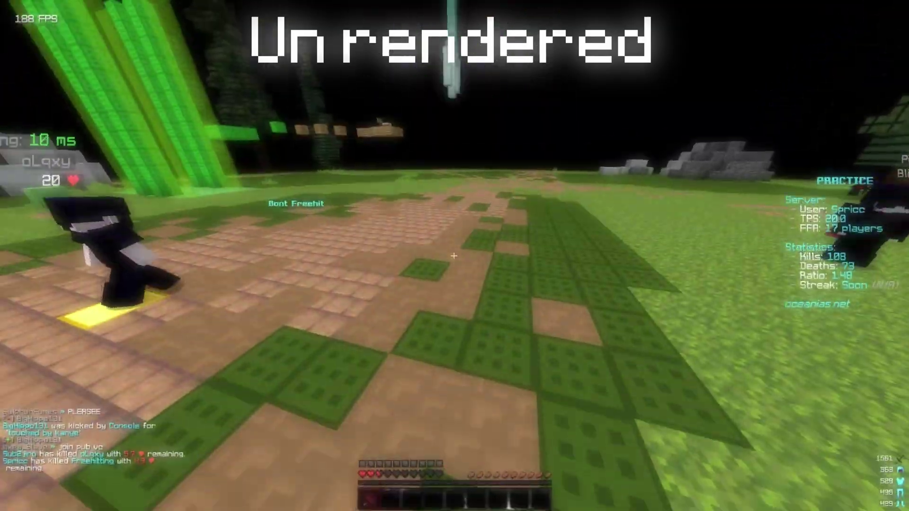
click(453, 255)
click(454, 256)
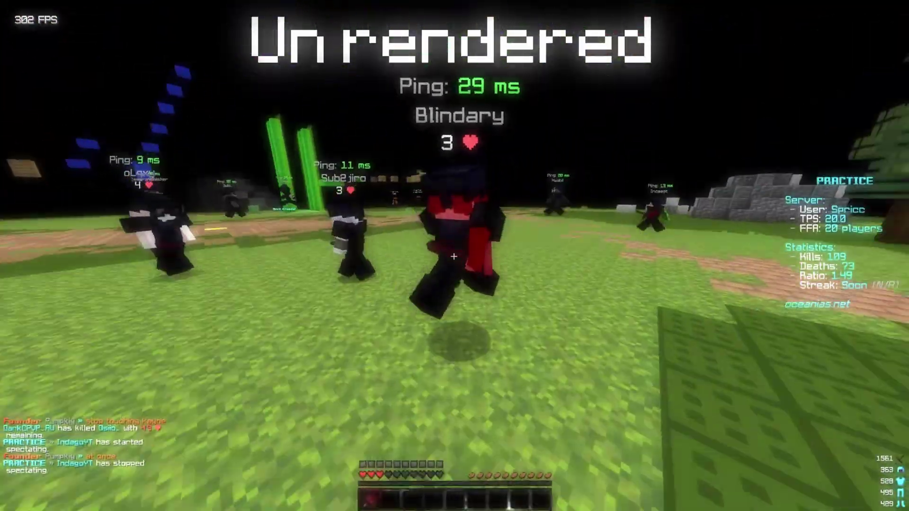
click(454, 256)
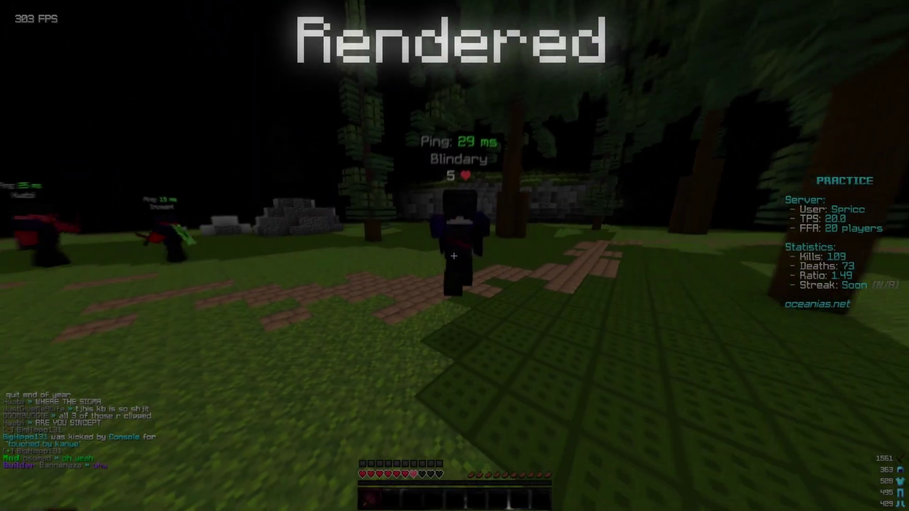
In the rendered motion-blurred clip, hit the first opponent repeatedly with the sword until he dies
click(453, 255)
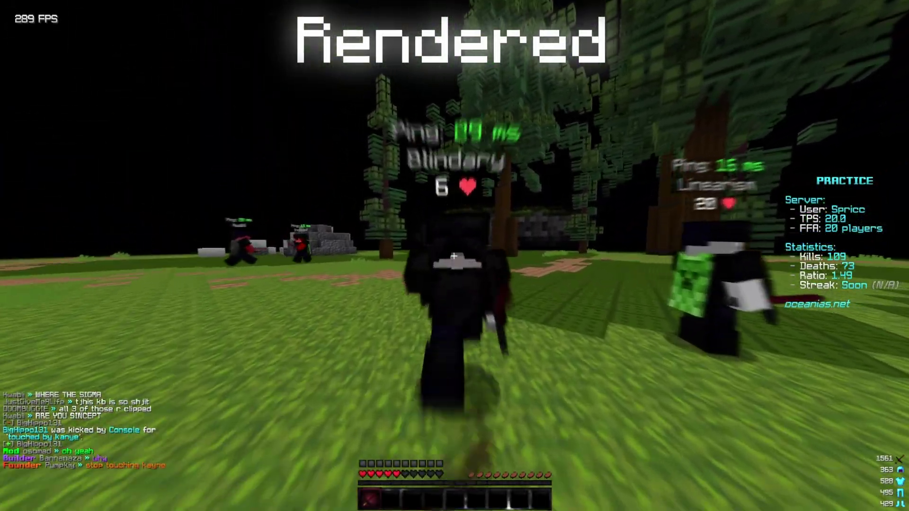
click(454, 256)
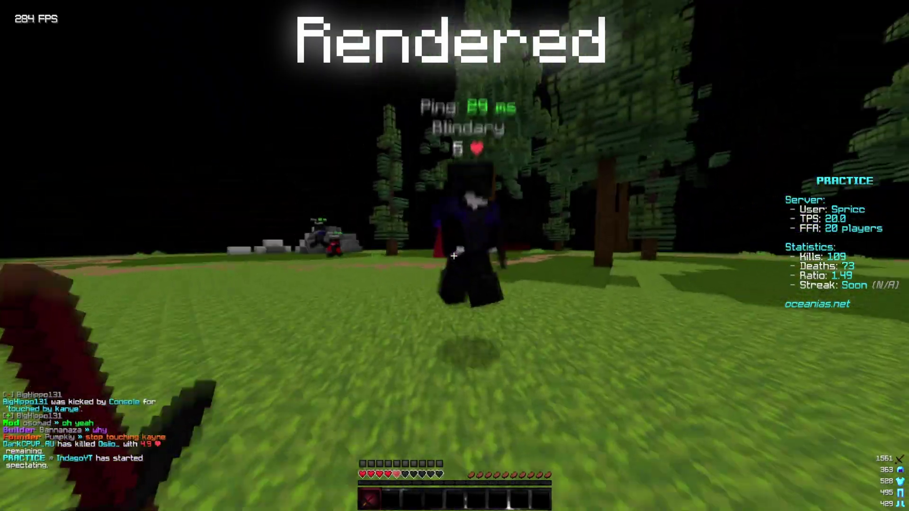
click(453, 256)
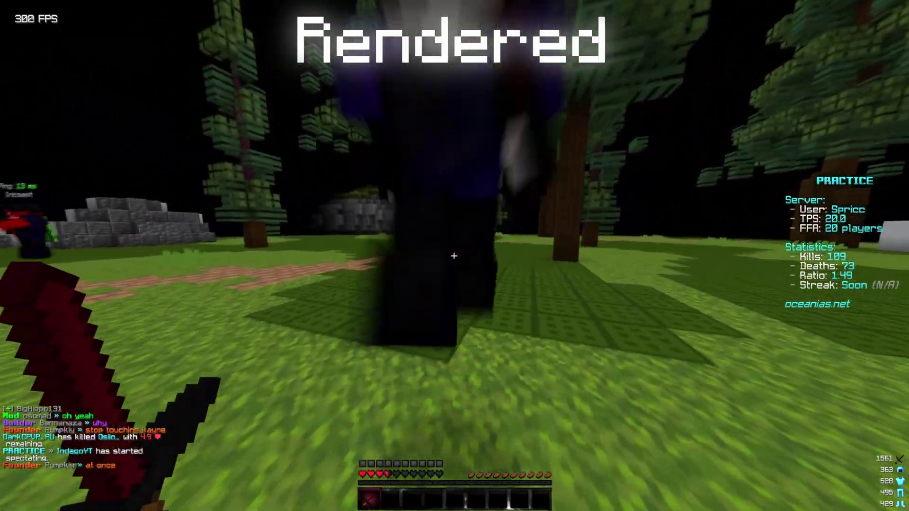
click(453, 256)
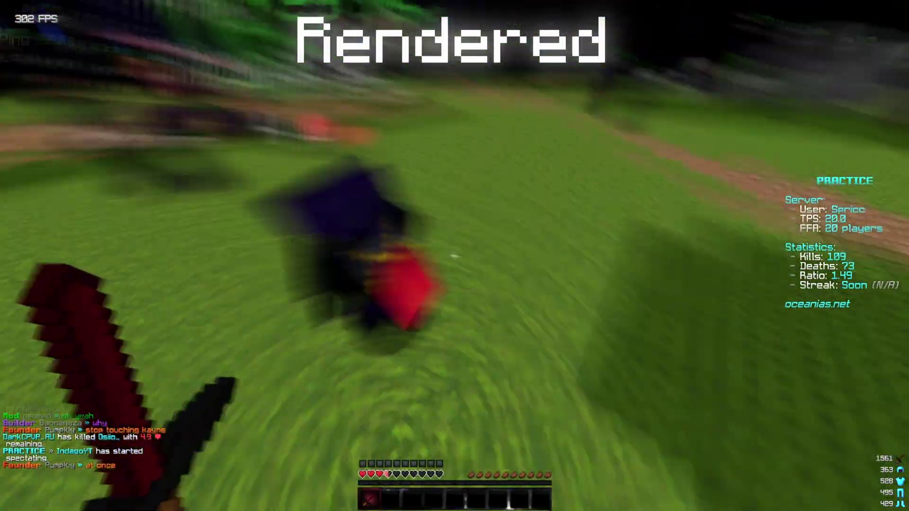
click(453, 256)
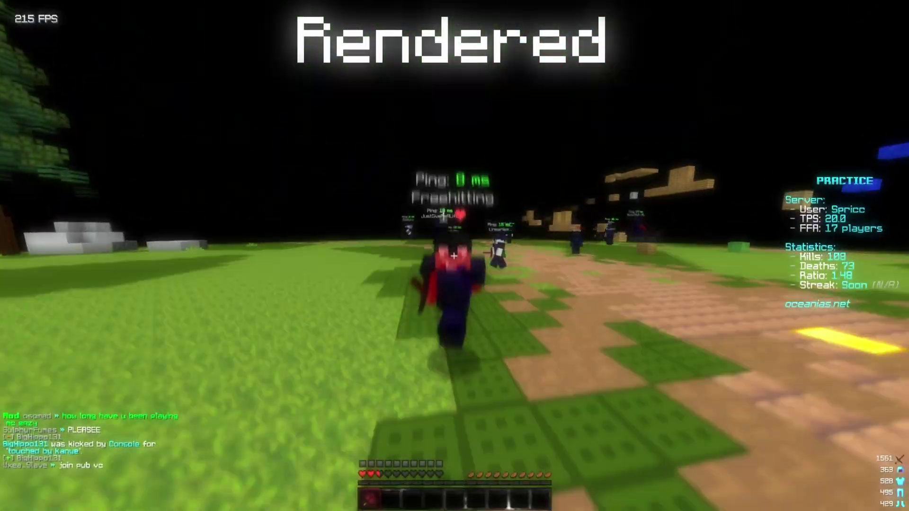
Attack the second opponent and land the finishing hits to kill him
click(453, 256)
click(453, 256)
click(453, 256)
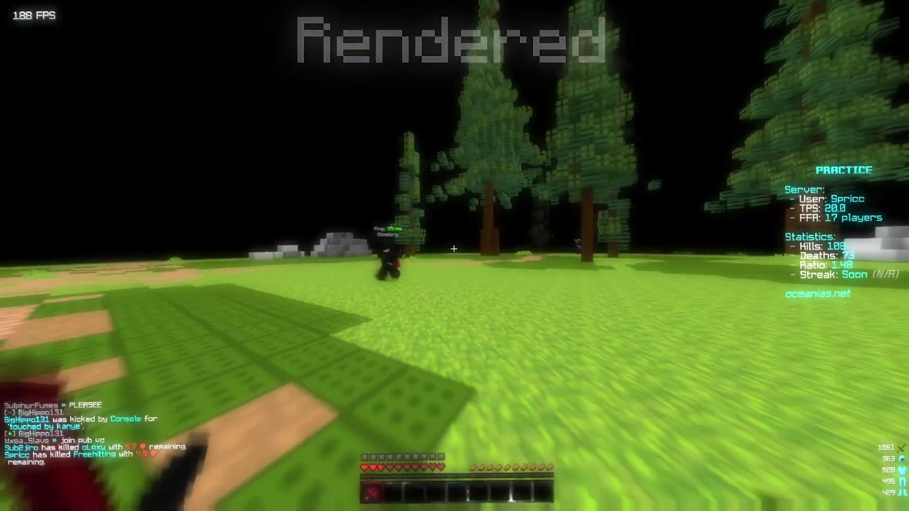